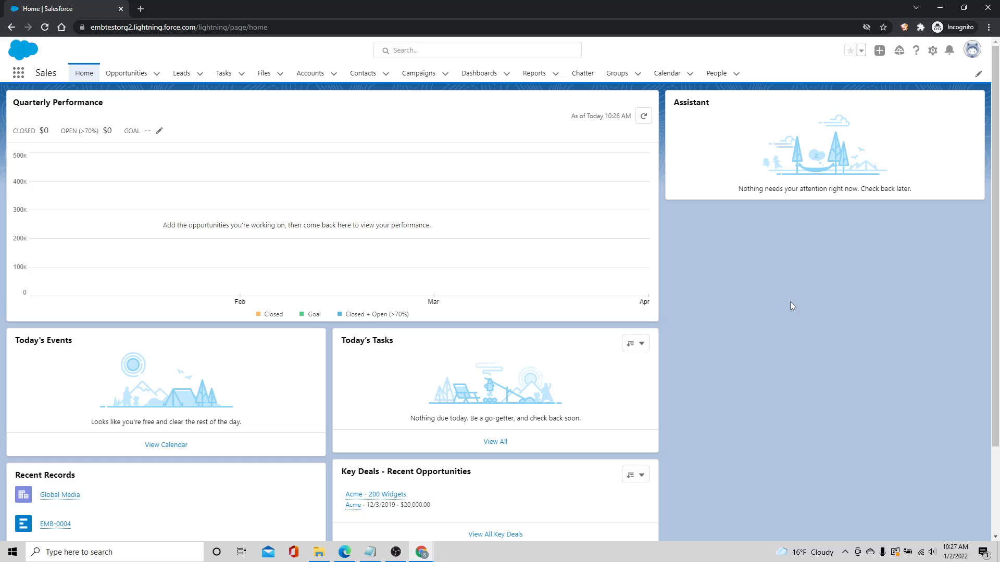
# Open the Global Media account record and review its related lists and details
pyautogui.click(300, 78)
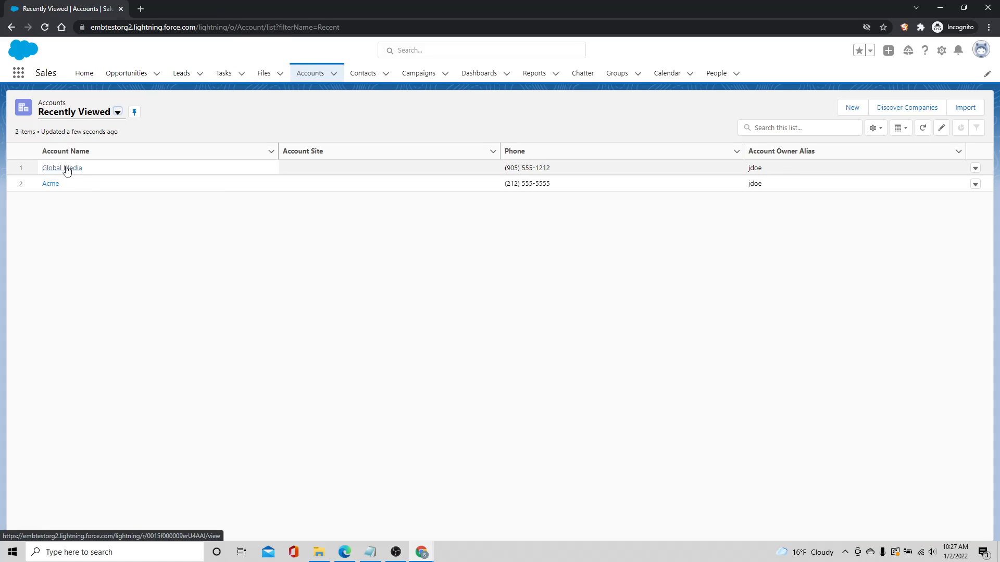
pyautogui.click(66, 169)
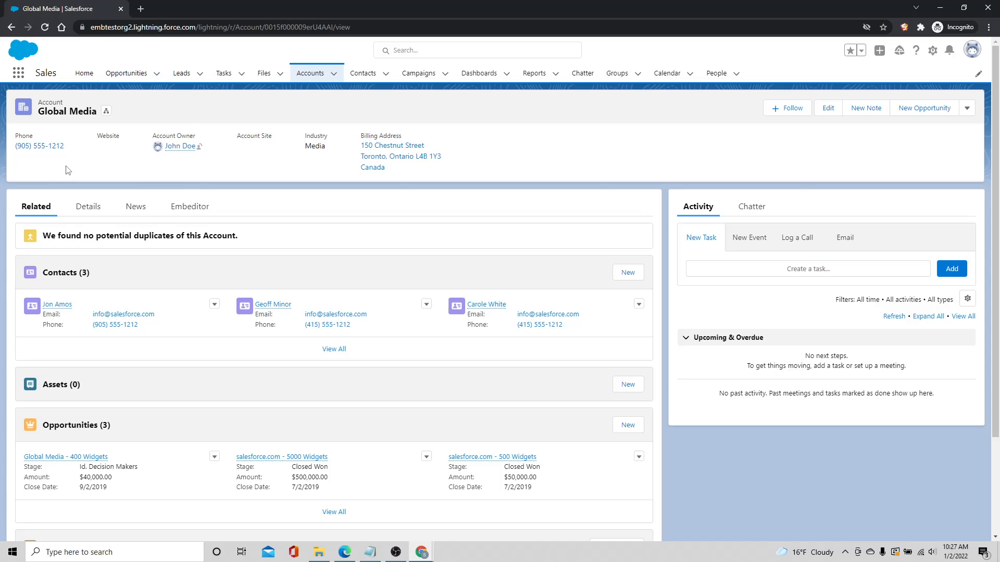
pyautogui.scroll(-1, 730, 473)
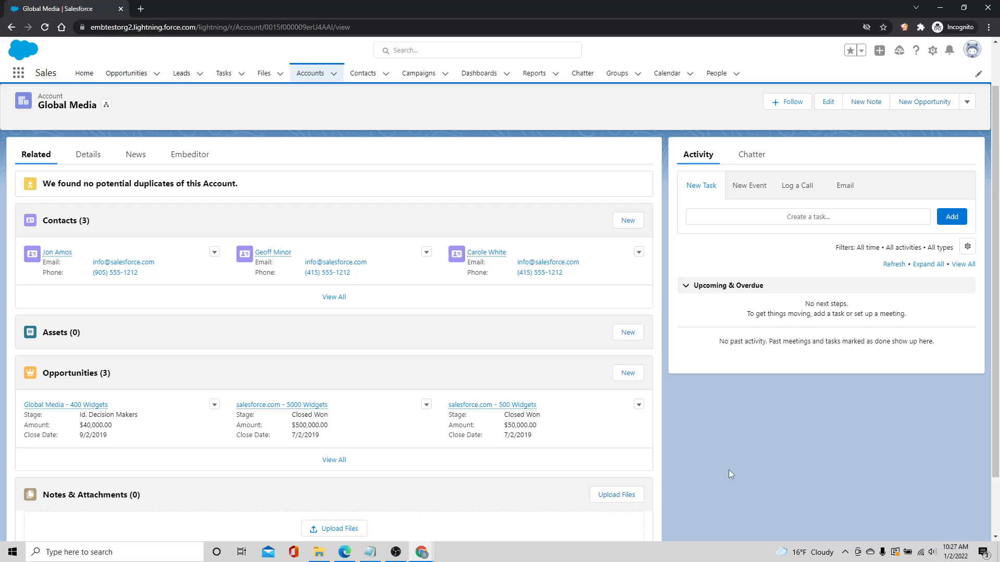
pyautogui.scroll(1, 729, 470)
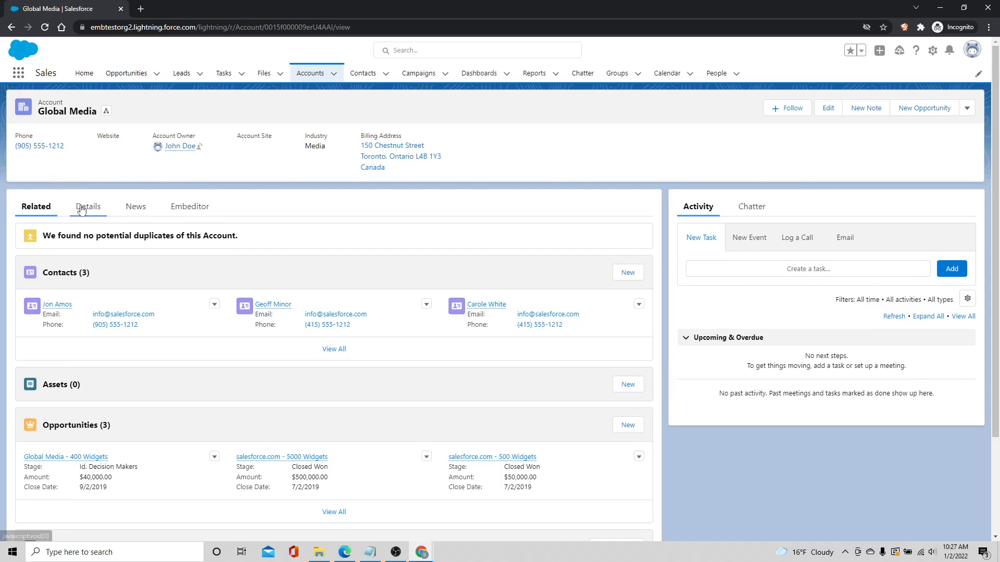
pyautogui.click(89, 208)
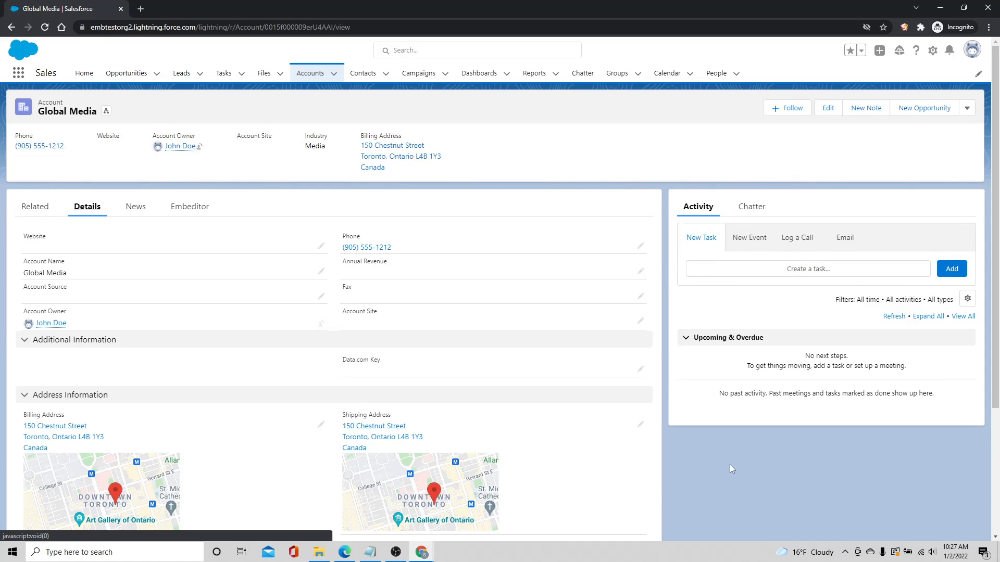
pyautogui.scroll(-3, 730, 469)
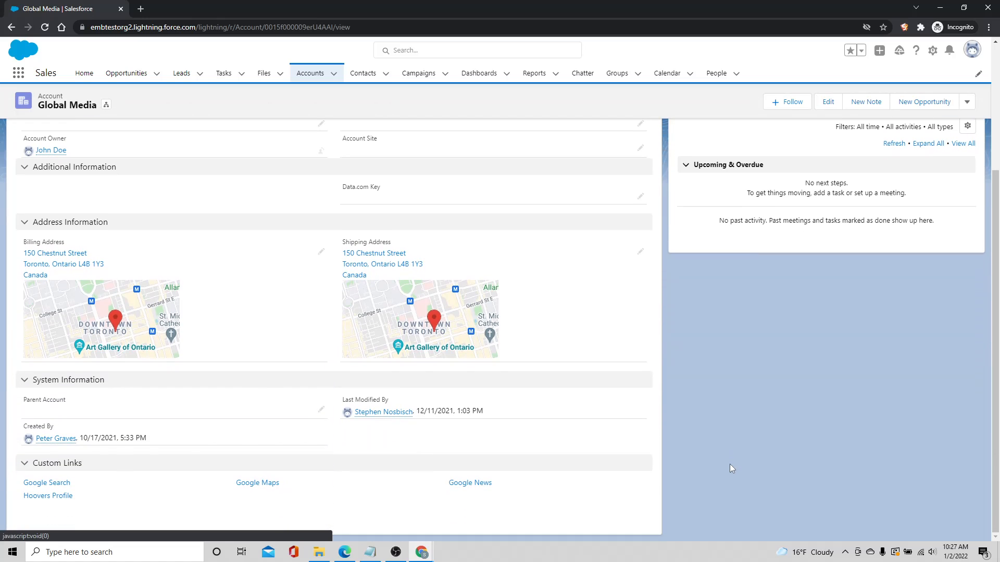
pyautogui.scroll(3, 732, 469)
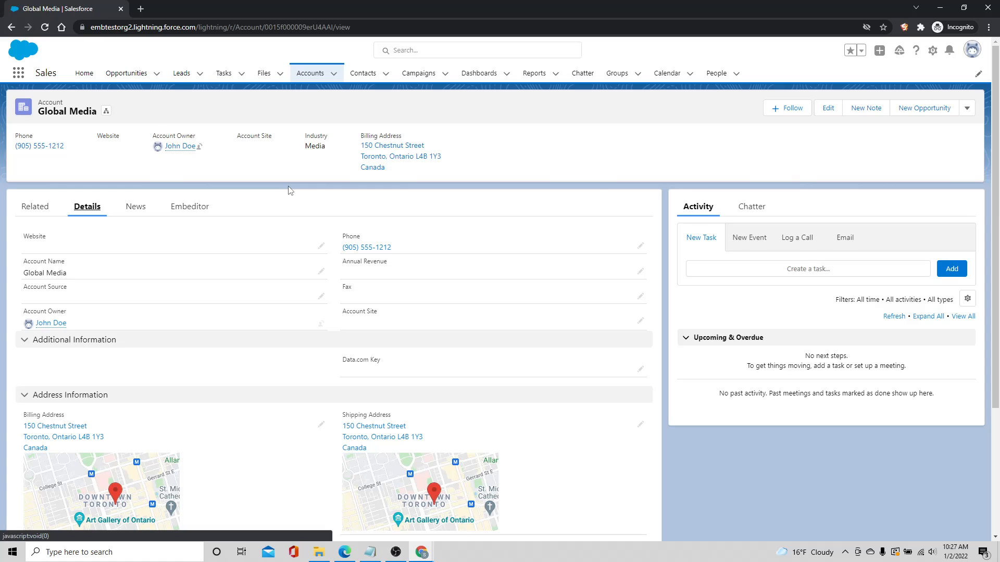
# In the account's Embeditor layout, add the Employees field to the Account Information section between Account Fax and Account Site
pyautogui.click(197, 208)
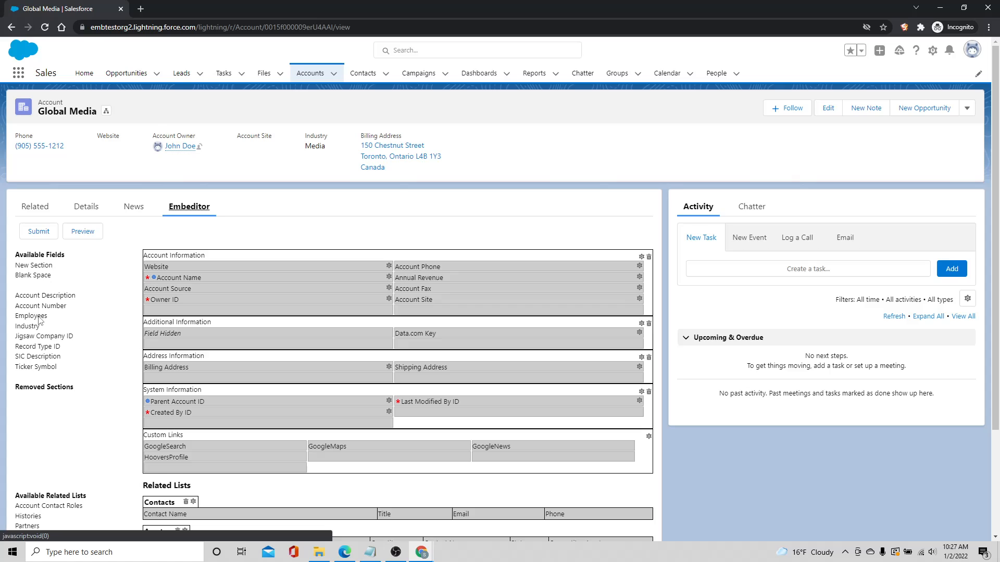
pyautogui.moveTo(39, 319); pyautogui.dragTo(449, 300)
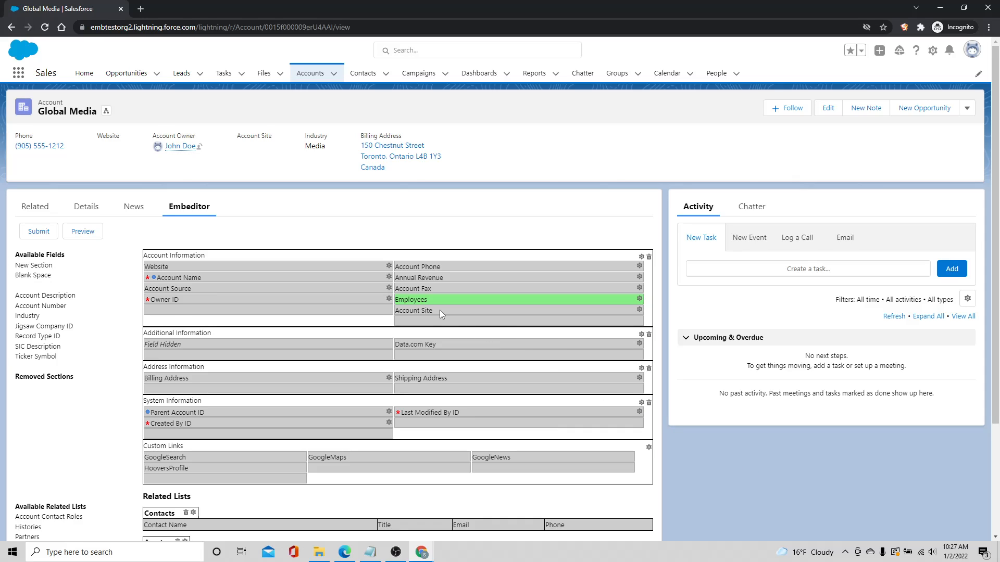
# Remove Account Site from the Account Information section and move Account Name above Website
pyautogui.moveTo(439, 311); pyautogui.dragTo(65, 316)
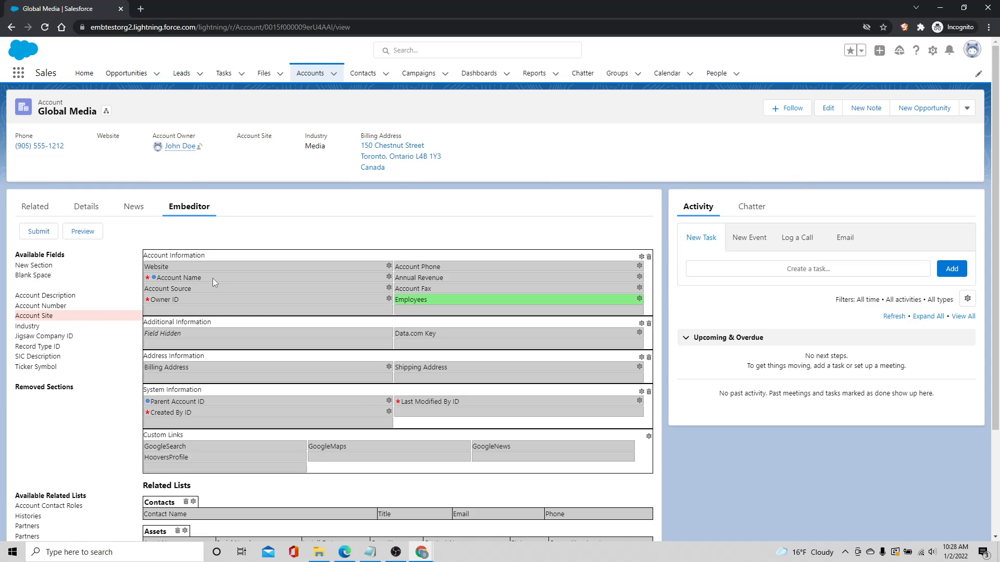
pyautogui.moveTo(213, 278); pyautogui.dragTo(214, 264)
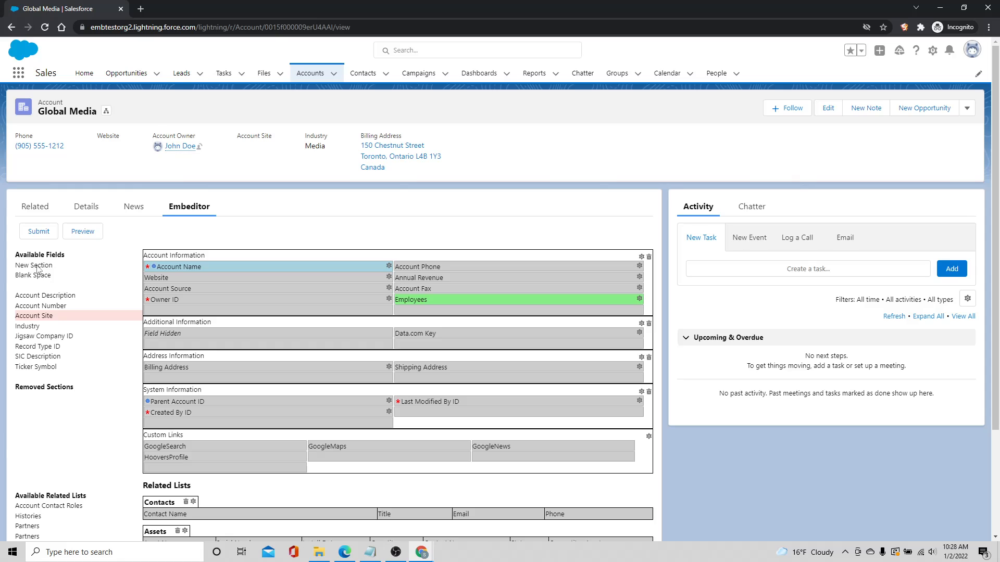
# Add a new section between Account Information and Additional Information and name it Test Section
pyautogui.moveTo(30, 268); pyautogui.dragTo(266, 338)
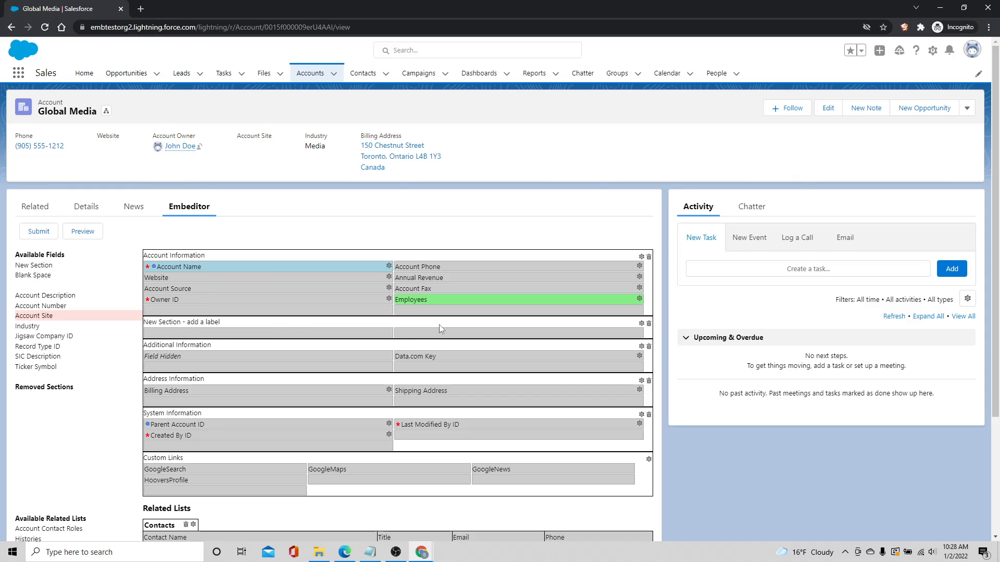
pyautogui.click(641, 324)
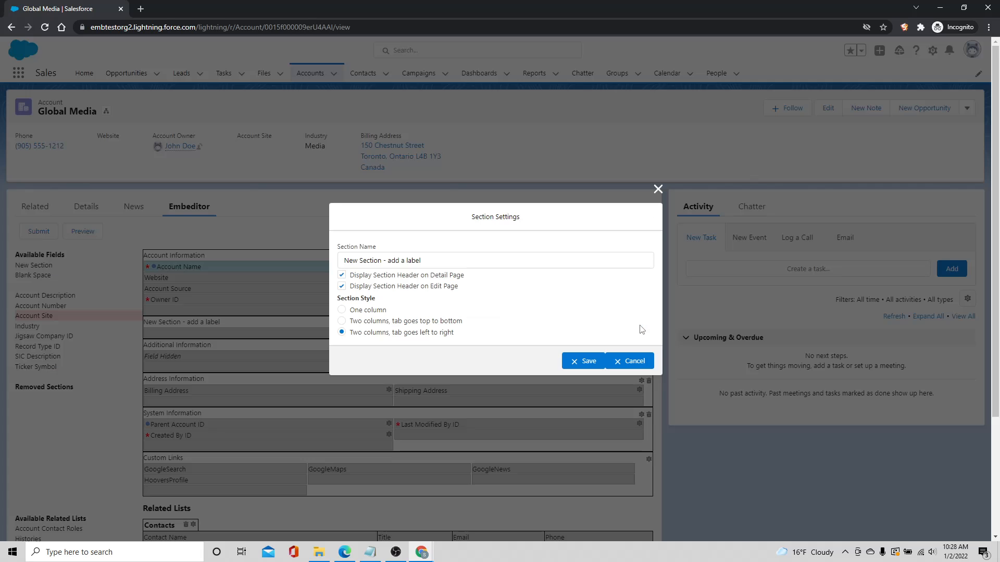
pyautogui.tripleClick(501, 260)
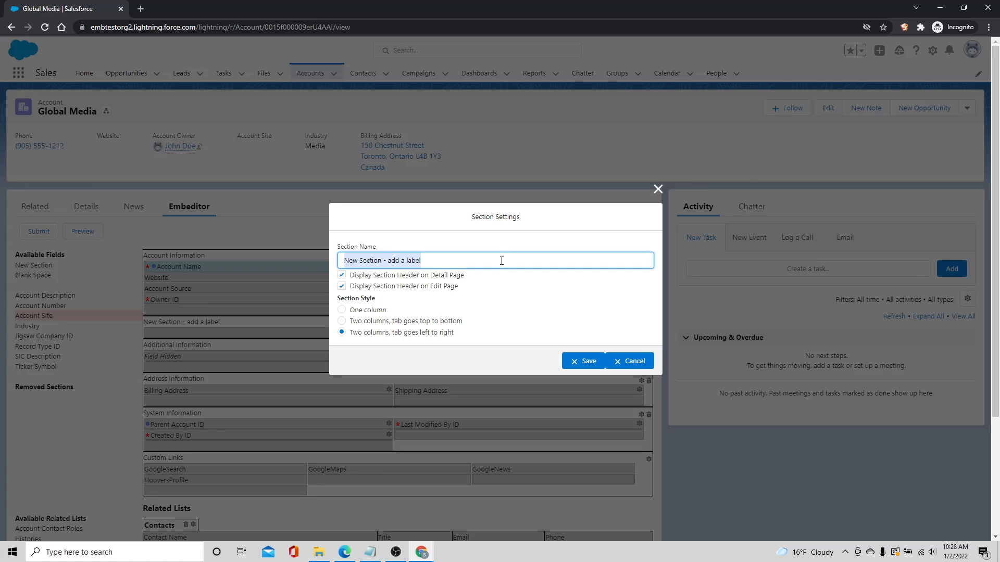
pyautogui.write('Test Section')
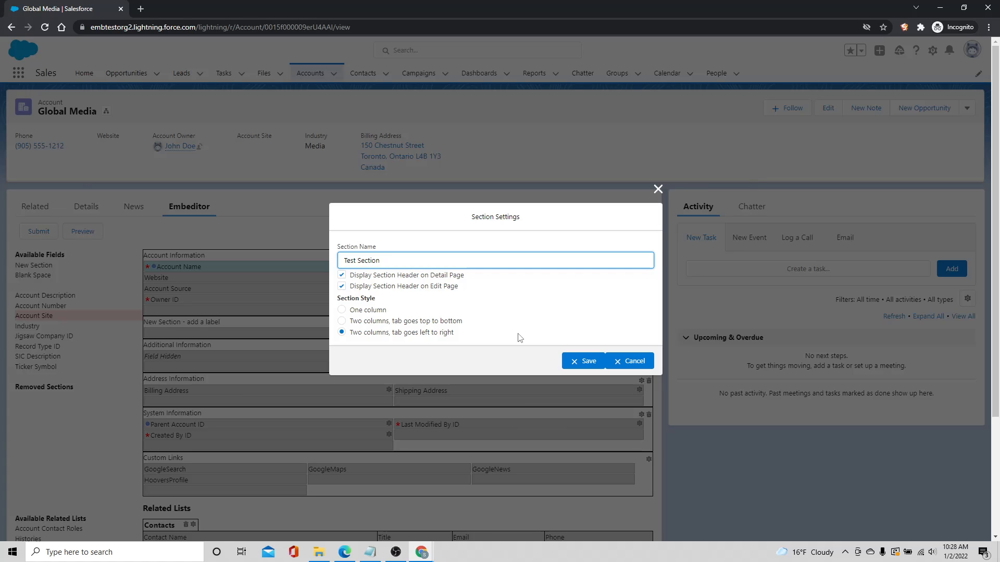
pyautogui.click(577, 360)
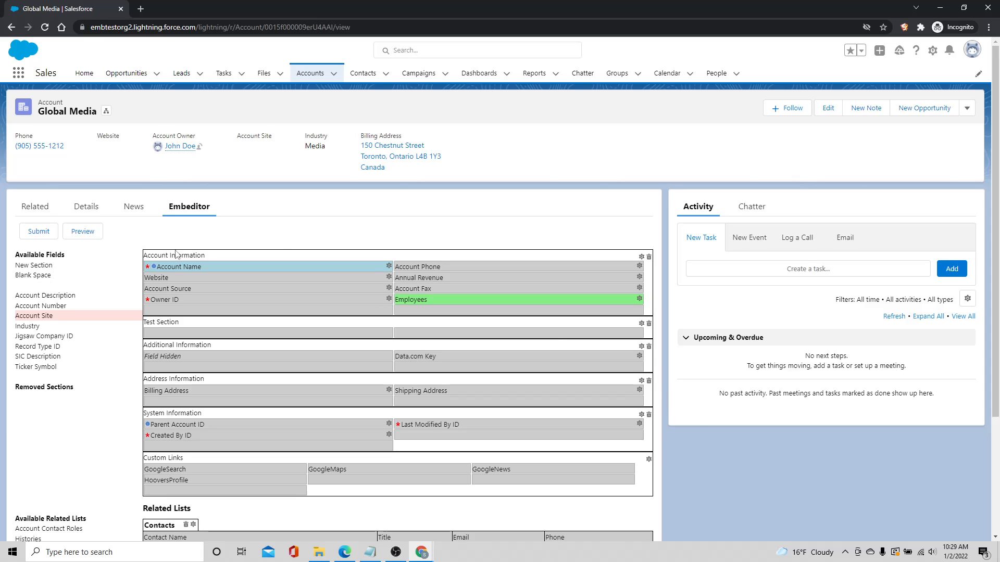
# Place Account Description in the first column of Test Section and Account Number in its second column
pyautogui.moveTo(61, 297); pyautogui.dragTo(212, 331)
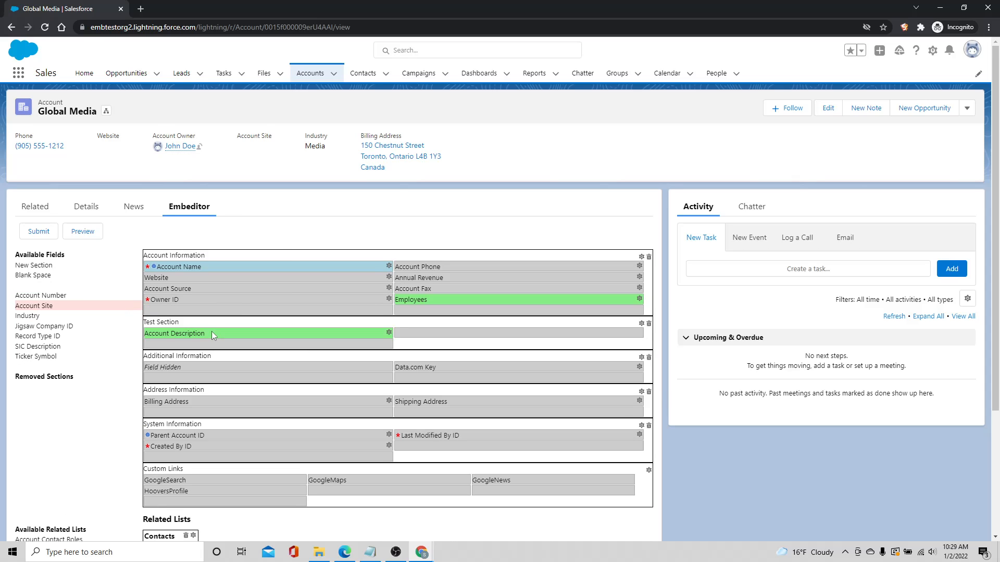
pyautogui.moveTo(57, 298); pyautogui.dragTo(466, 336)
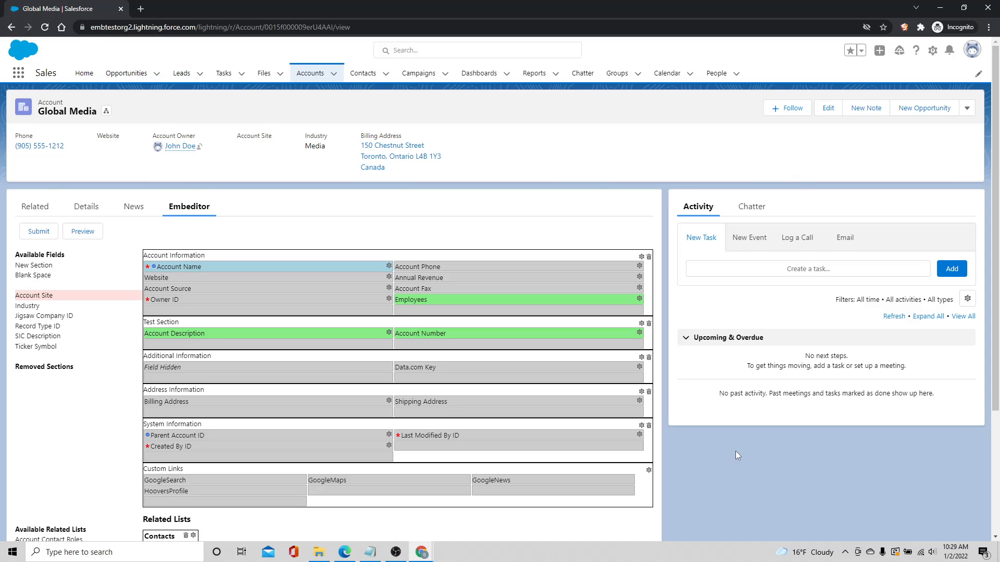
# Add the Orders related list directly below Contacts and move the Assets related list above Contacts
pyautogui.scroll(-3, 735, 451)
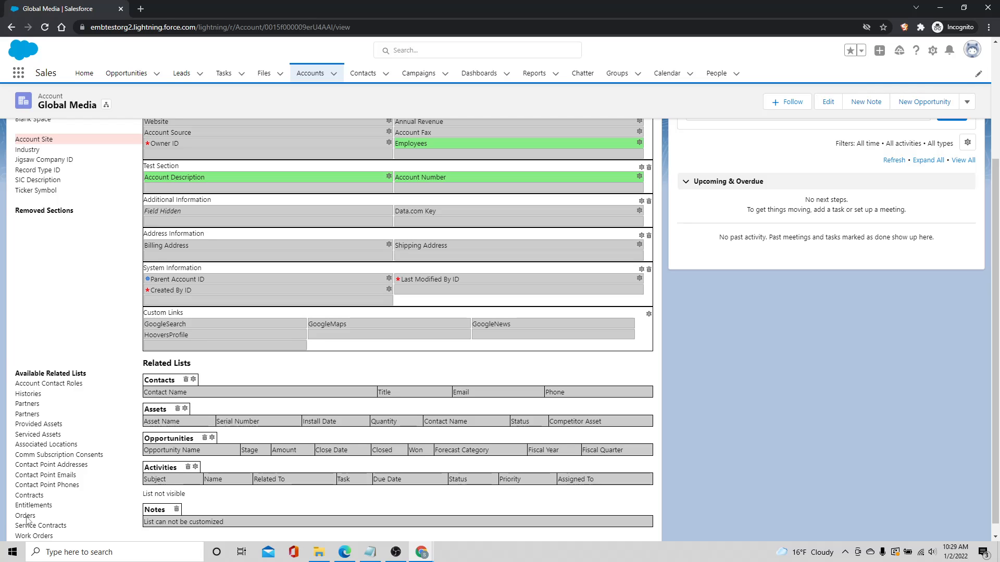
pyautogui.moveTo(27, 517); pyautogui.dragTo(168, 405)
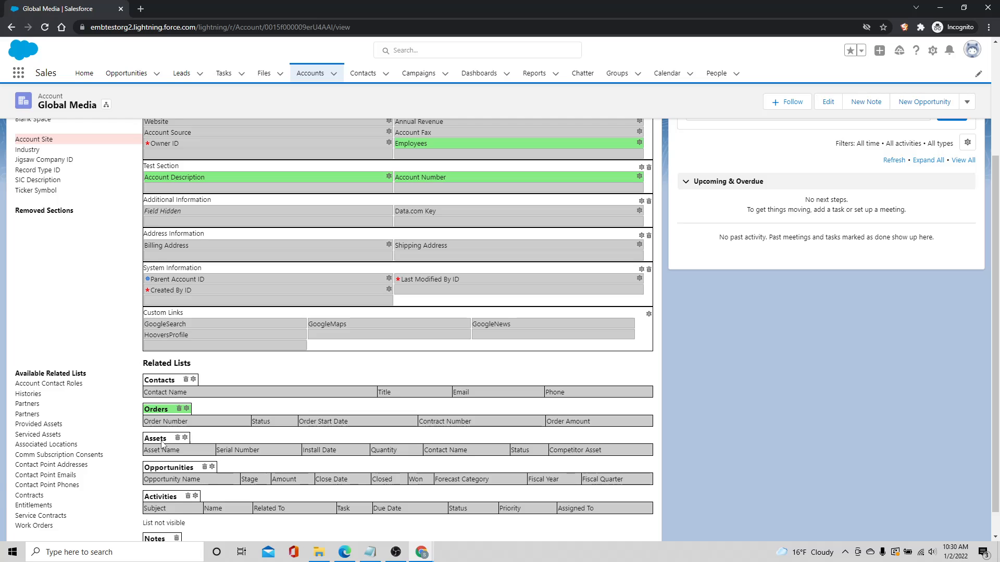
pyautogui.moveTo(170, 441); pyautogui.dragTo(165, 379)
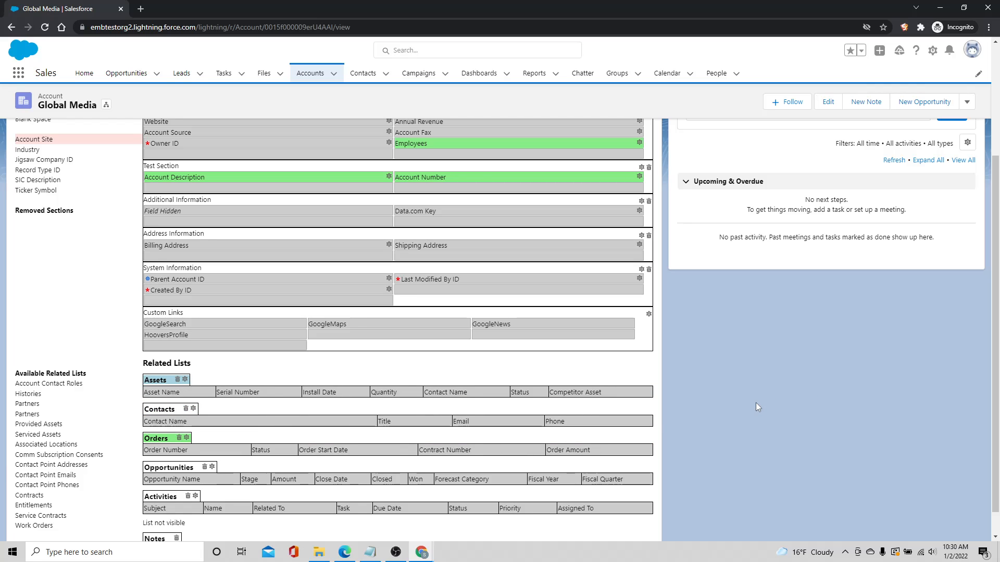
# Remove the Activities related list from the layout
pyautogui.scroll(-1, 756, 403)
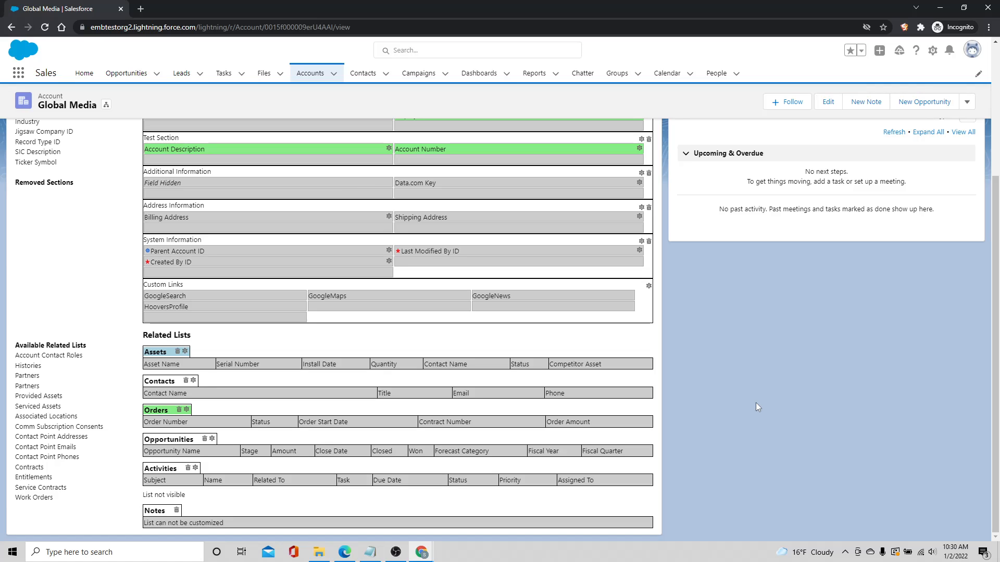
pyautogui.click(188, 469)
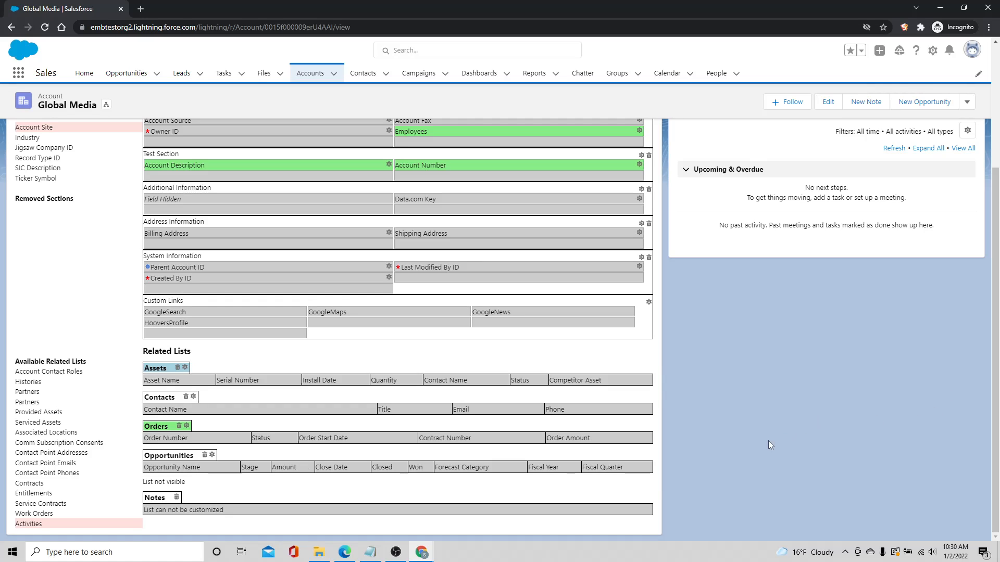
# Add Expected Revenue to the fields displayed in the Opportunities related list
pyautogui.click(211, 455)
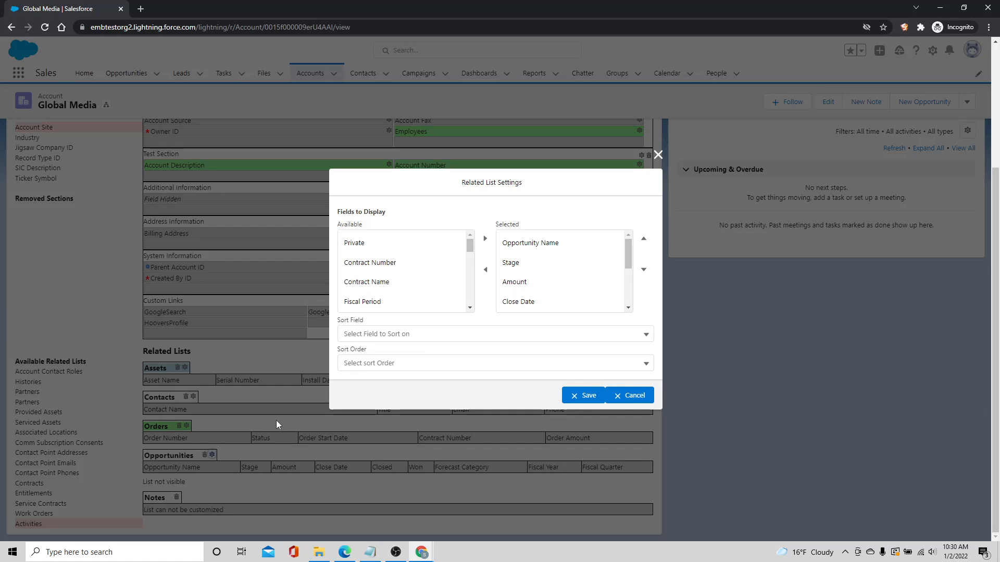
pyautogui.scroll(-1, 424, 275)
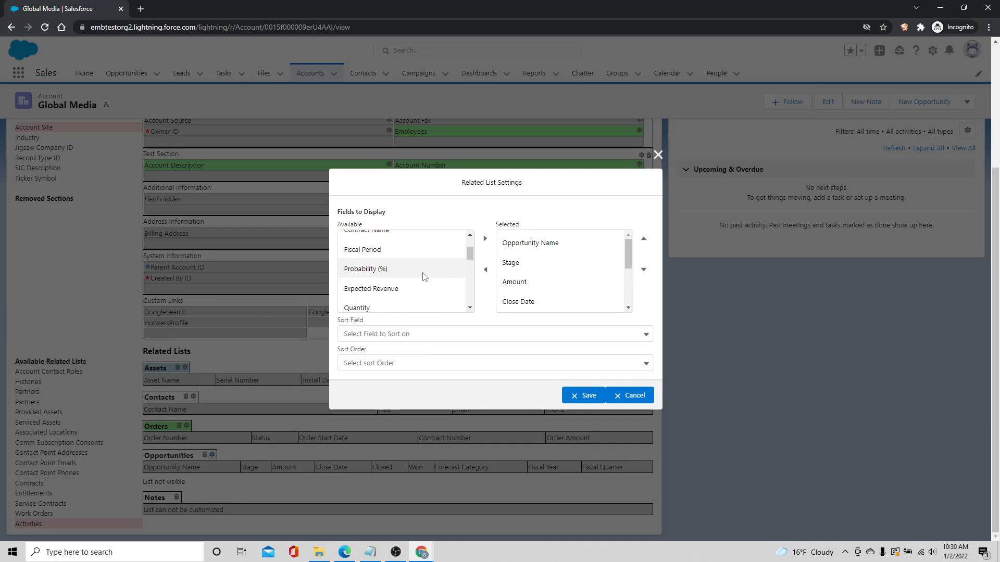
pyautogui.click(420, 285)
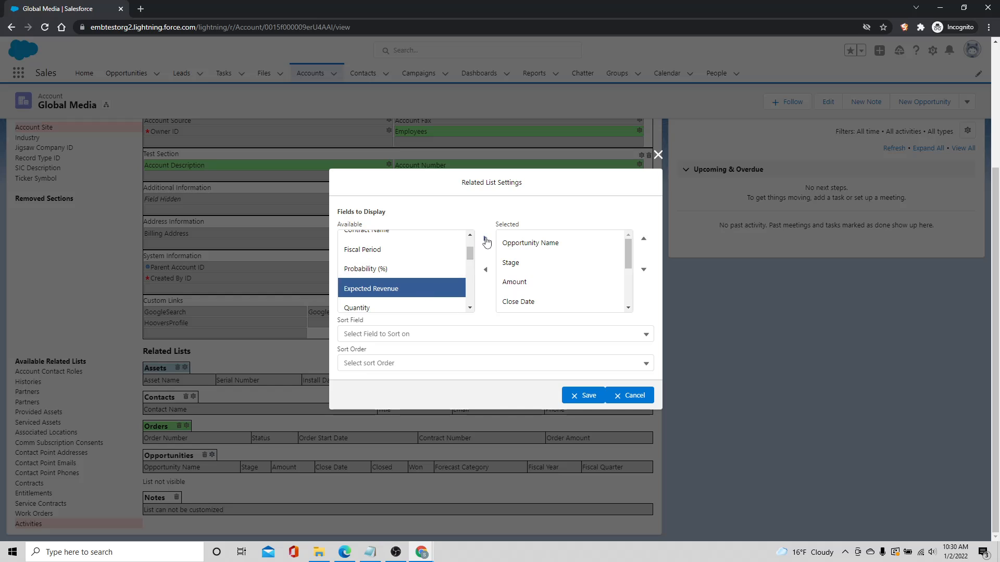
pyautogui.click(483, 239)
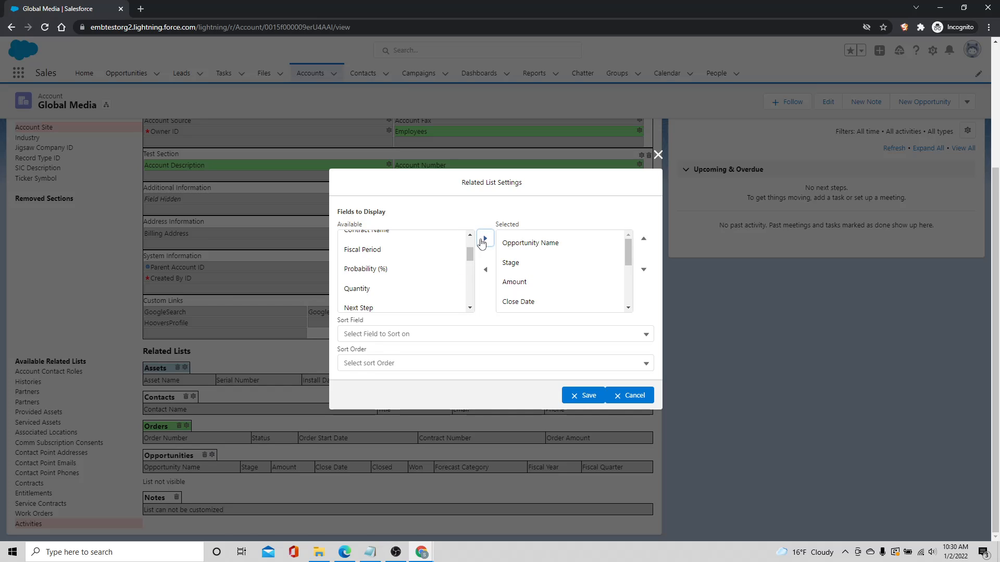
# Sort the Opportunities related list by Amount in Ascending order and save its settings
pyautogui.click(465, 335)
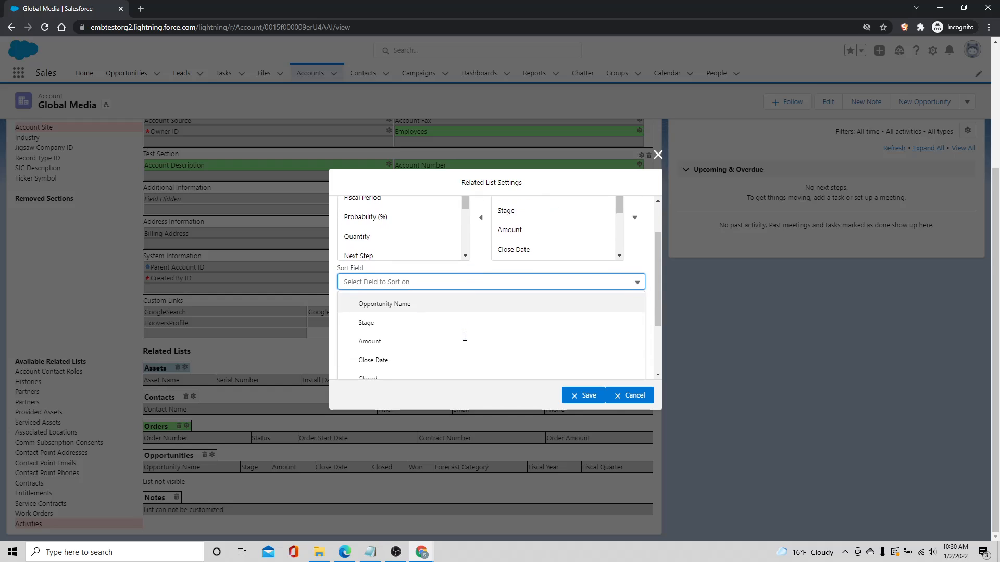
pyautogui.click(464, 339)
pyautogui.click(435, 364)
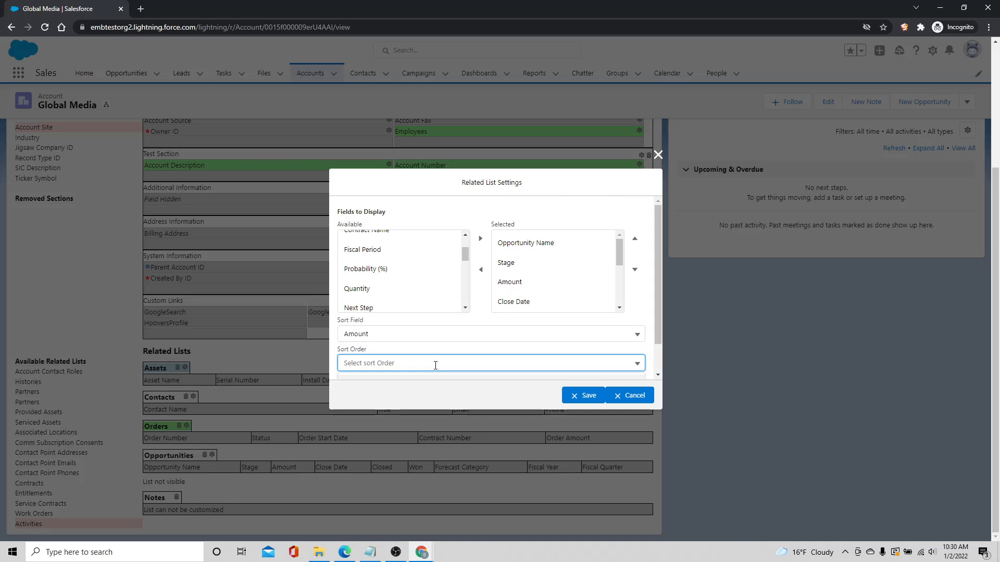
pyautogui.click(392, 353)
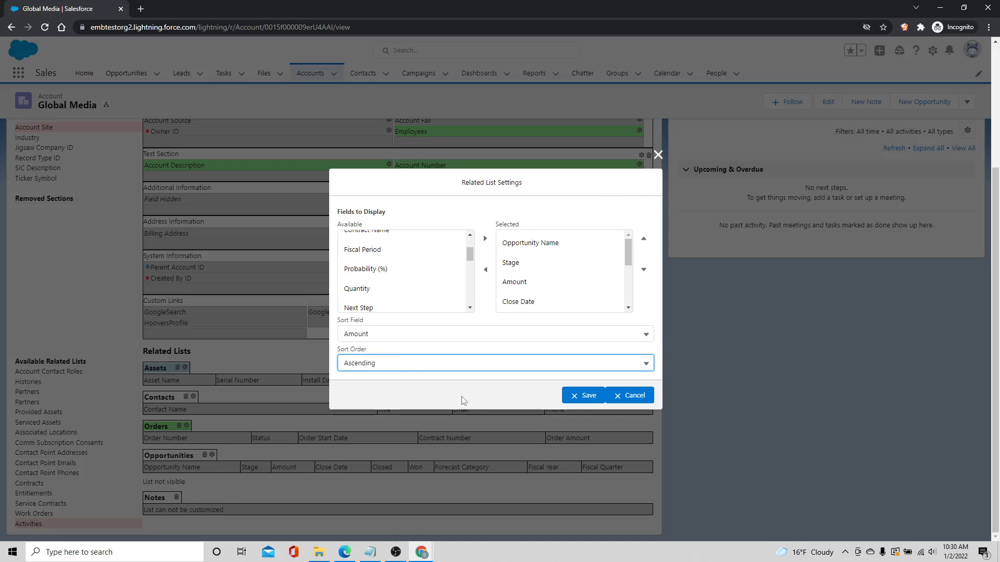
pyautogui.click(584, 396)
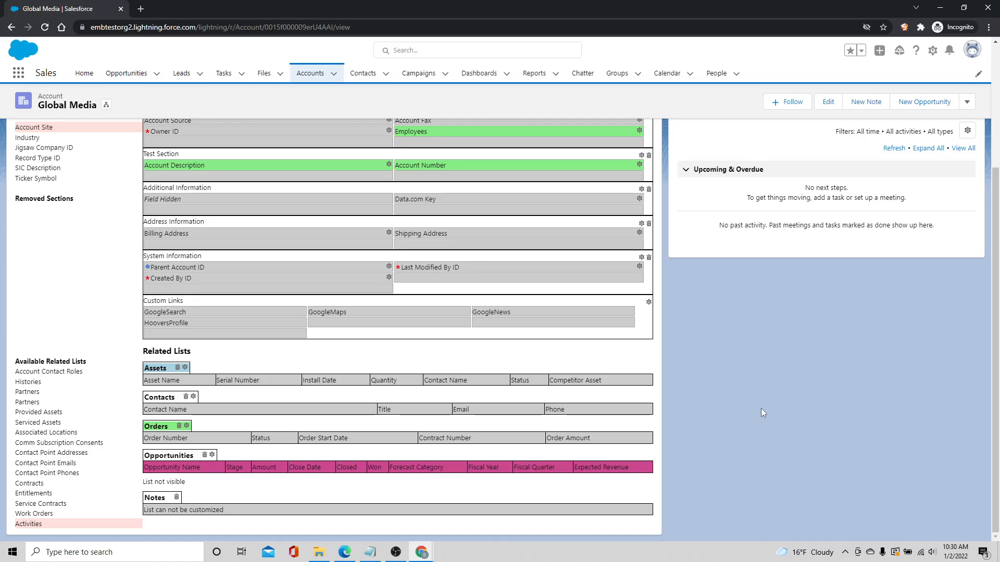
# Preview the modified account layout and review its sections and related lists
pyautogui.scroll(3, 755, 423)
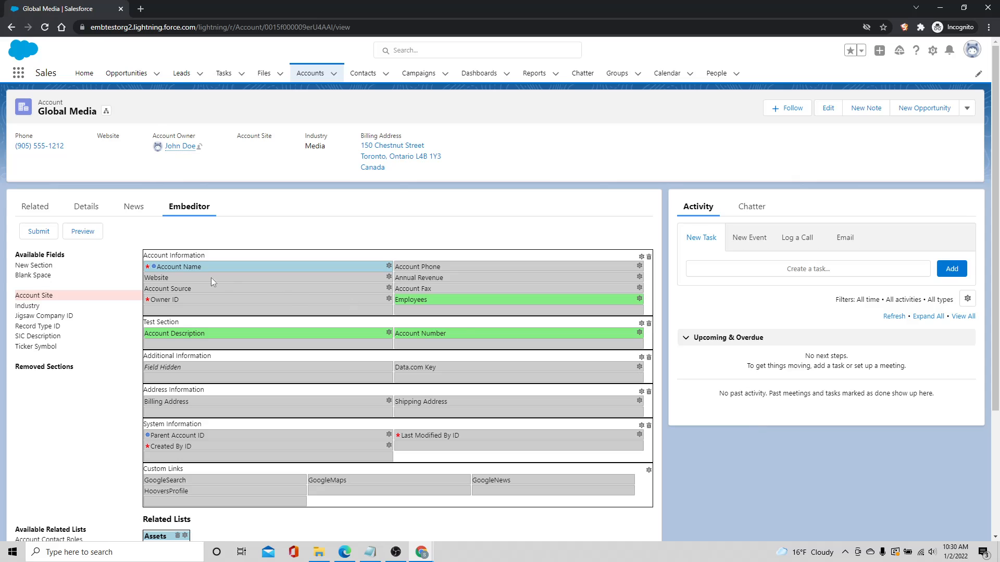
pyautogui.click(82, 232)
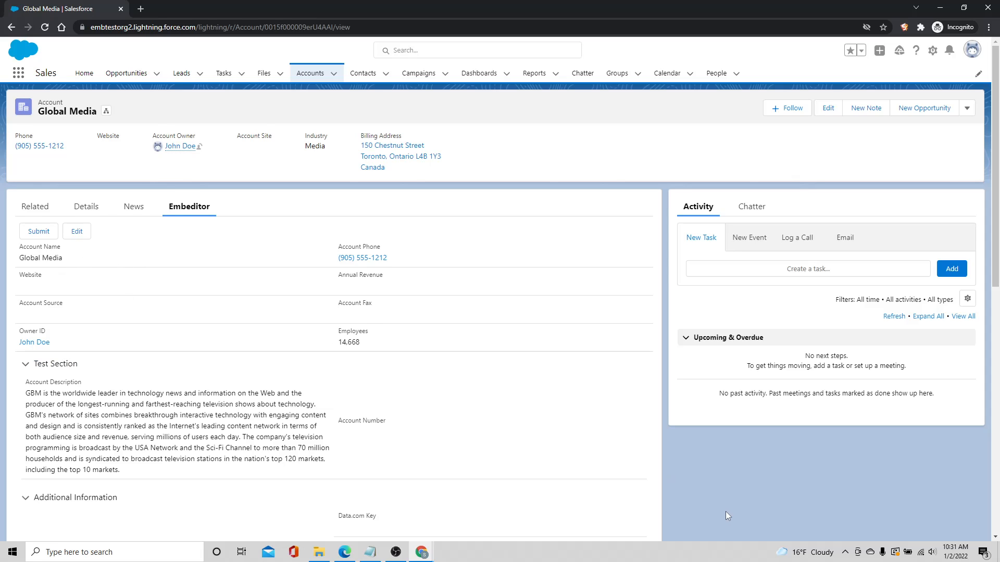
pyautogui.scroll(-2, 734, 466)
pyautogui.scroll(-5, 747, 441)
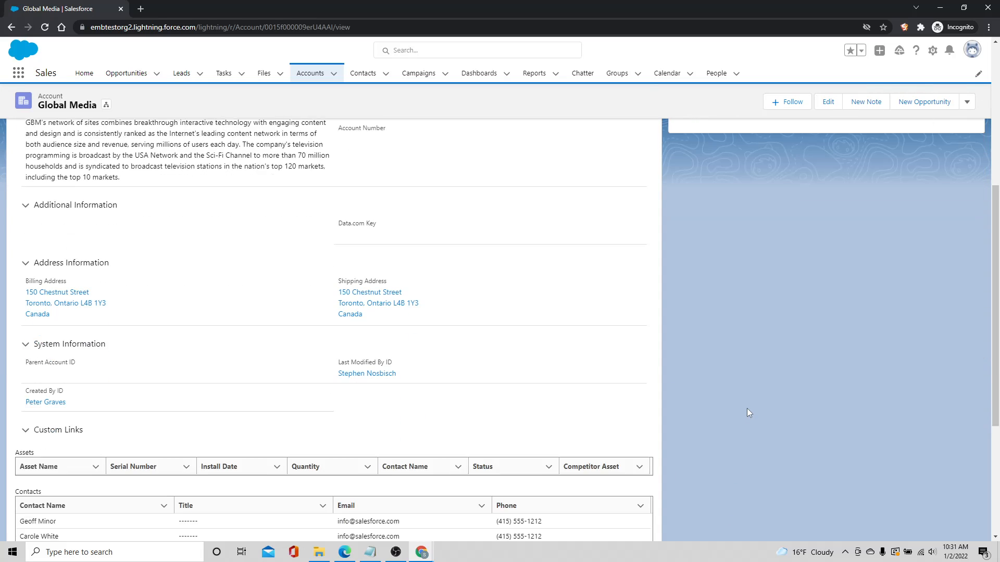
pyautogui.scroll(-2, 792, 388)
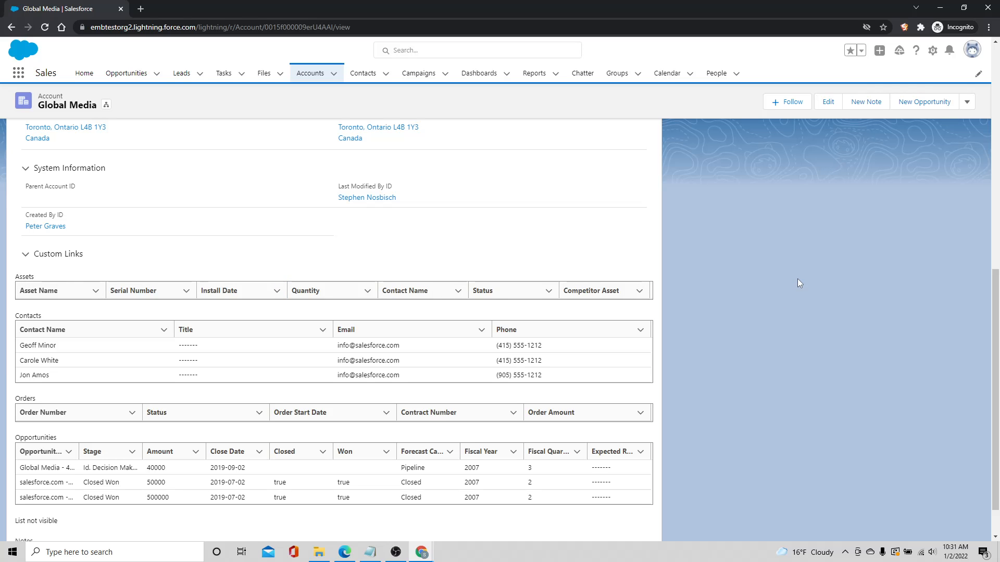
# Finish checking the preview's related lists, return to editing the layout, and review its highlighted field, section and related list changes
pyautogui.scroll(-2, 797, 279)
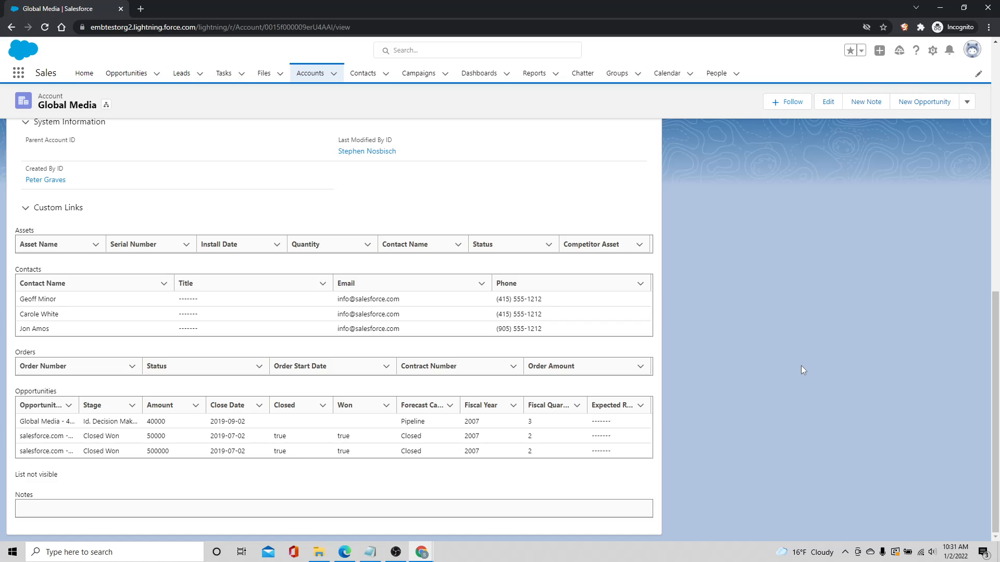
pyautogui.scroll(10, 801, 365)
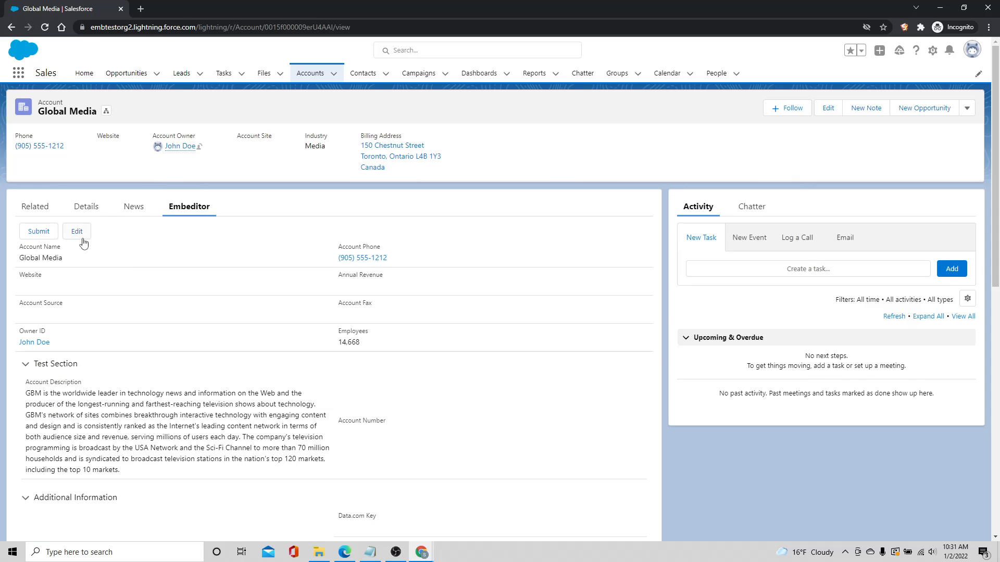
pyautogui.click(78, 231)
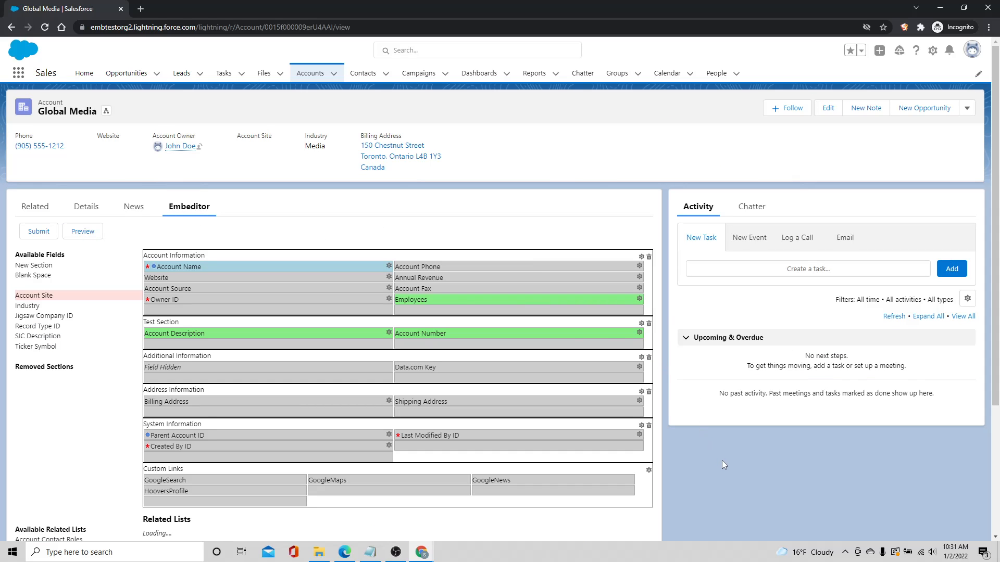
pyautogui.scroll(-3, 722, 460)
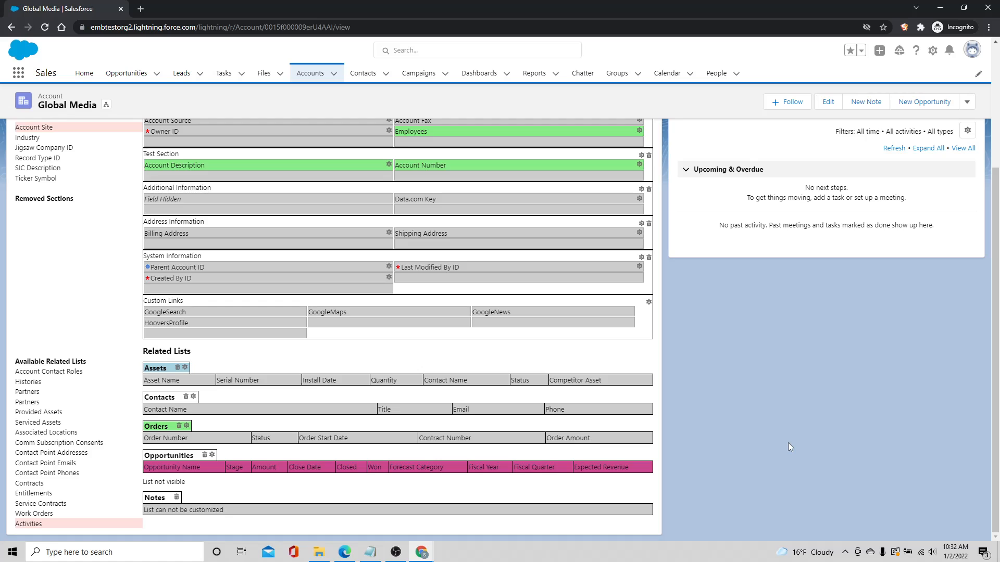
pyautogui.scroll(1, 788, 442)
pyautogui.scroll(3, 788, 447)
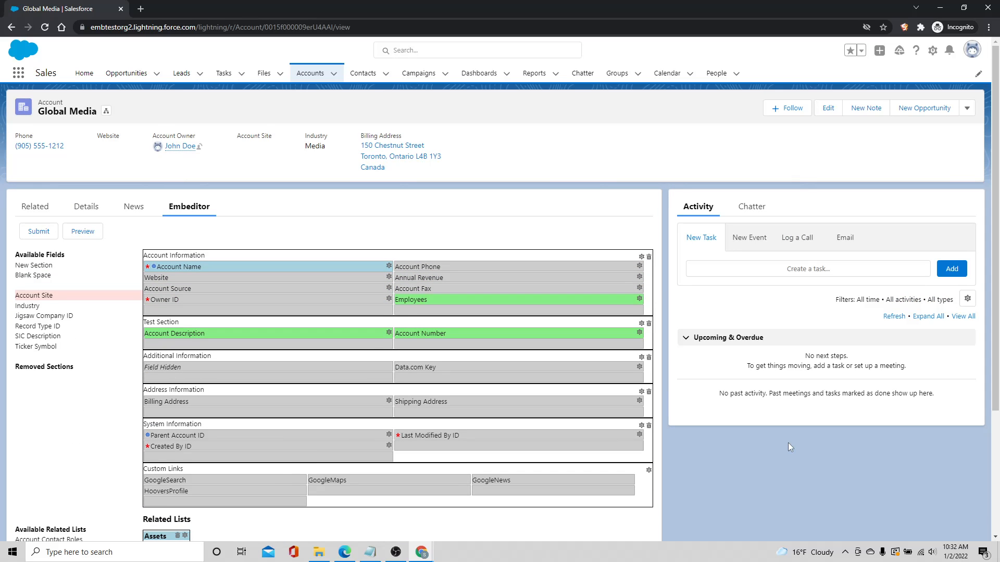
# Submit the layout changes with the comment "Can you please move the hidden field to the Account Information section?" and dismiss the confirmation
pyautogui.click(39, 233)
pyautogui.click(516, 288)
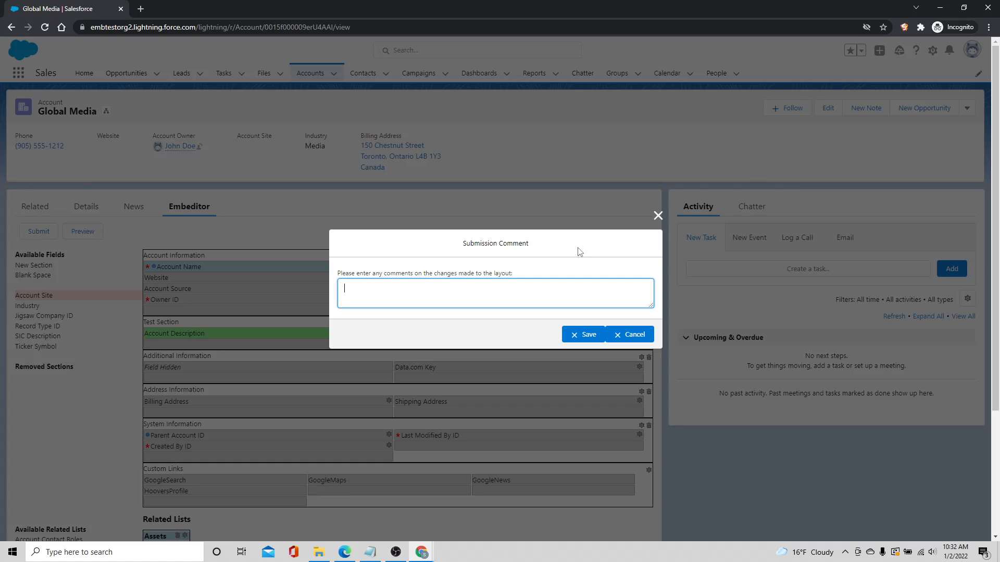
pyautogui.write('Can you please move the hidden field to the Account Informatio')
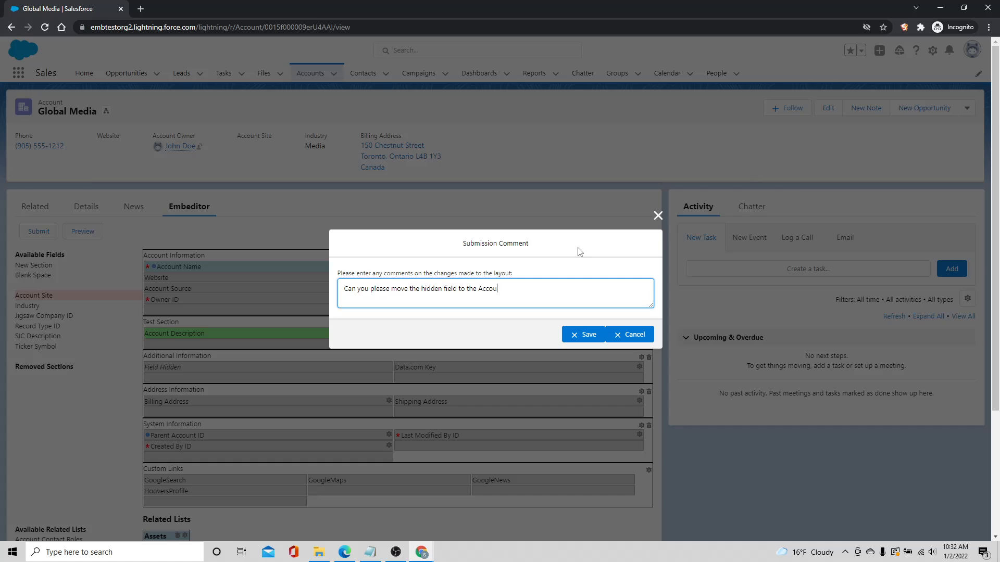
pyautogui.write('n section?')
pyautogui.click(586, 334)
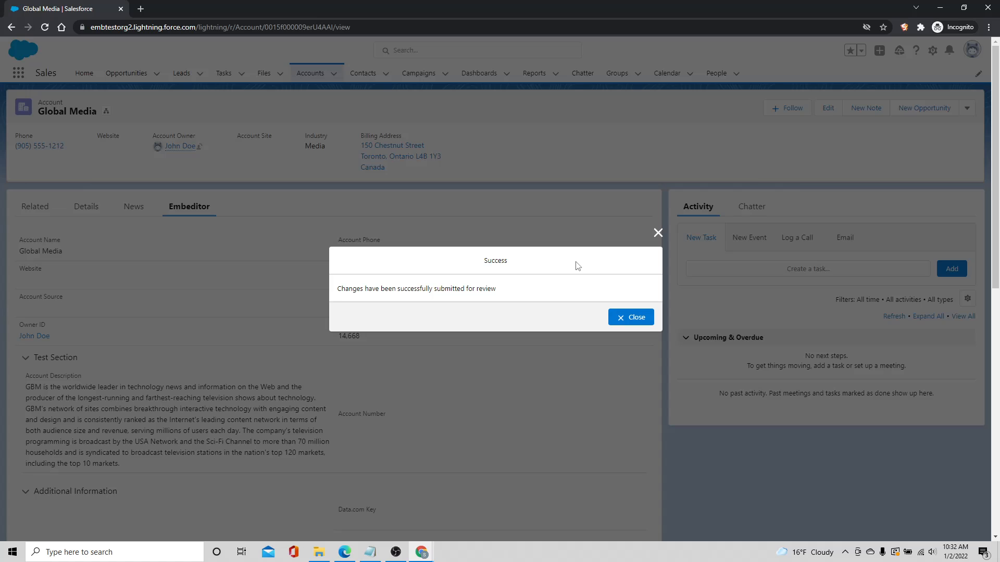
pyautogui.click(629, 317)
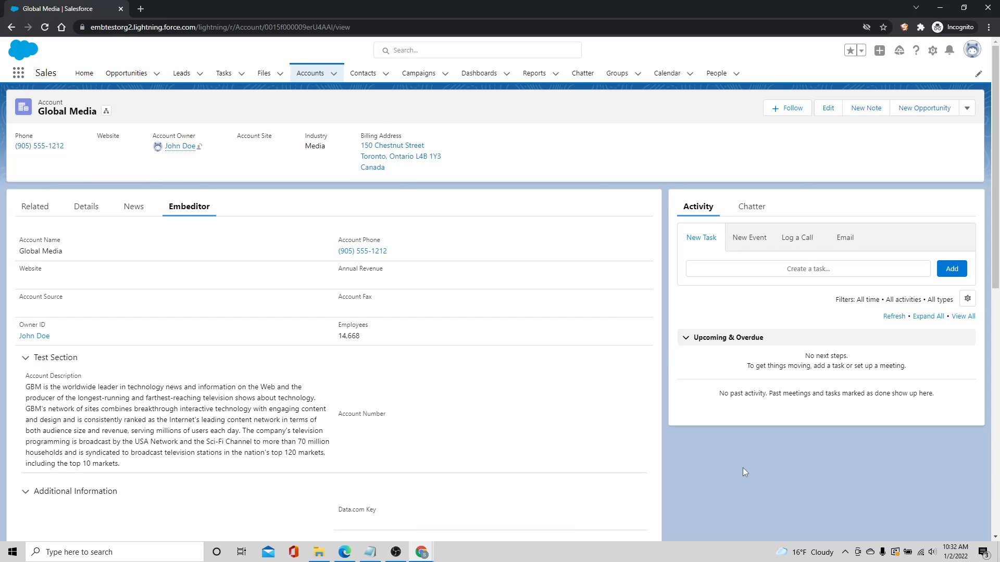